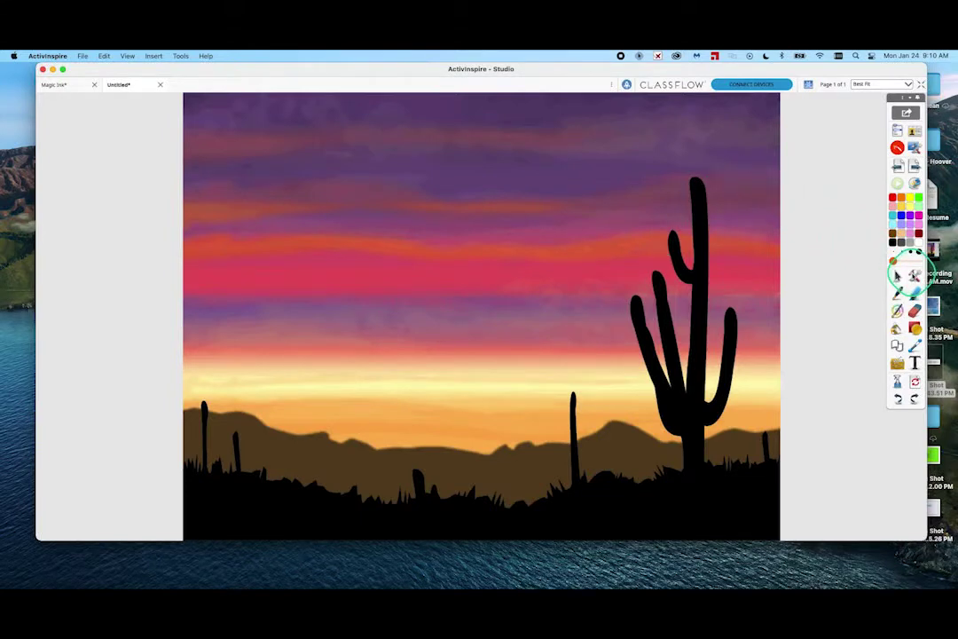
click(914, 274)
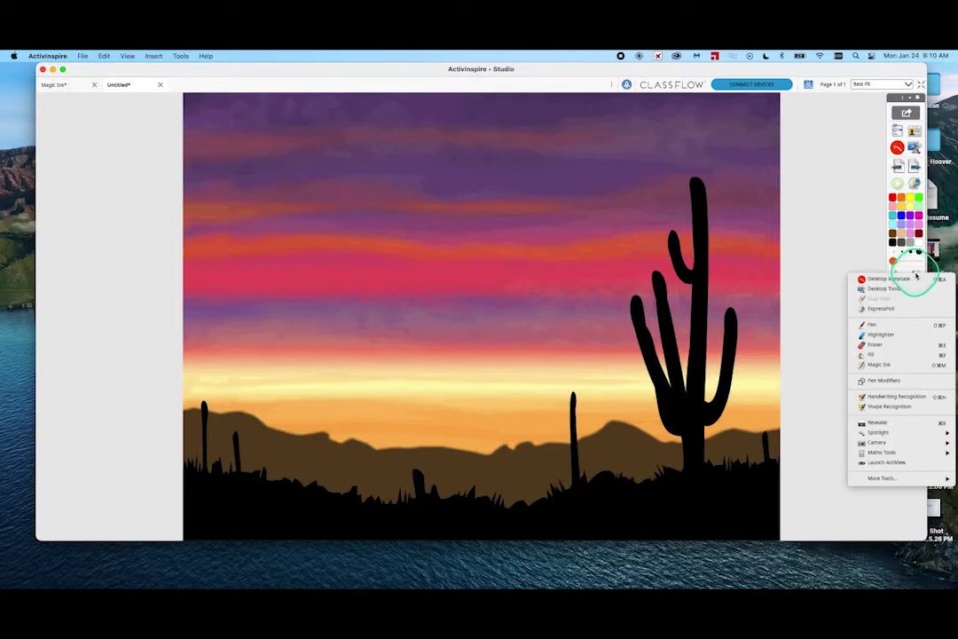
mouse_move(886, 441)
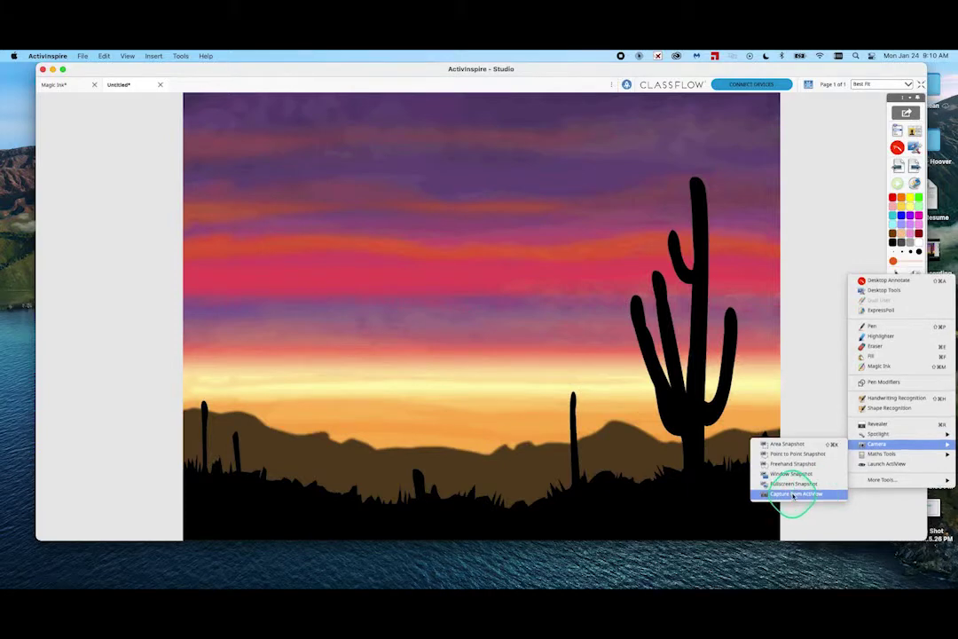
click(821, 233)
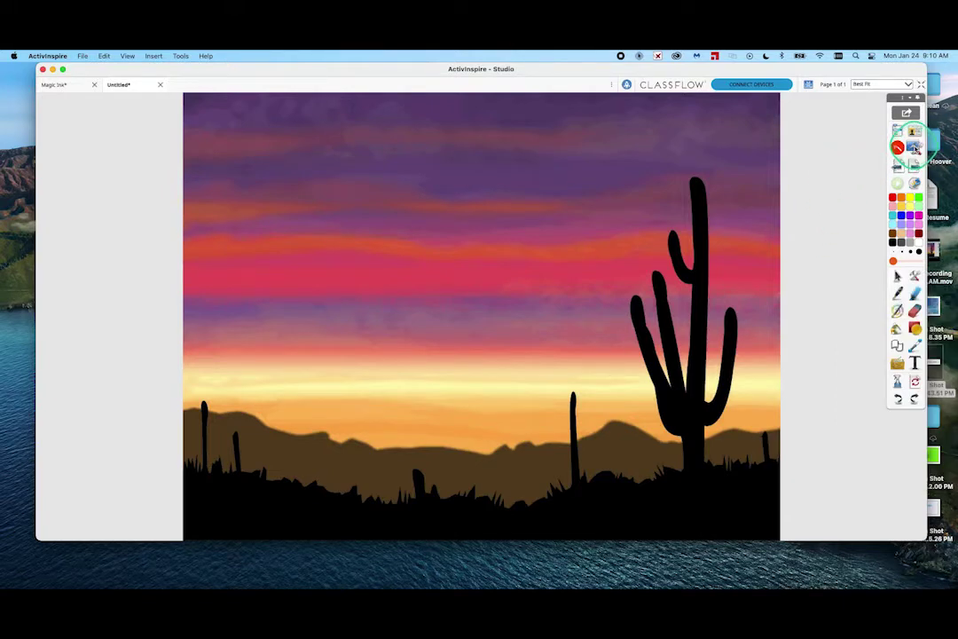
Step: Switch to the floating desktop tools, cancel the file selection dialog, and move the tool wheel onto the open sky beside the Google search page
click(898, 147)
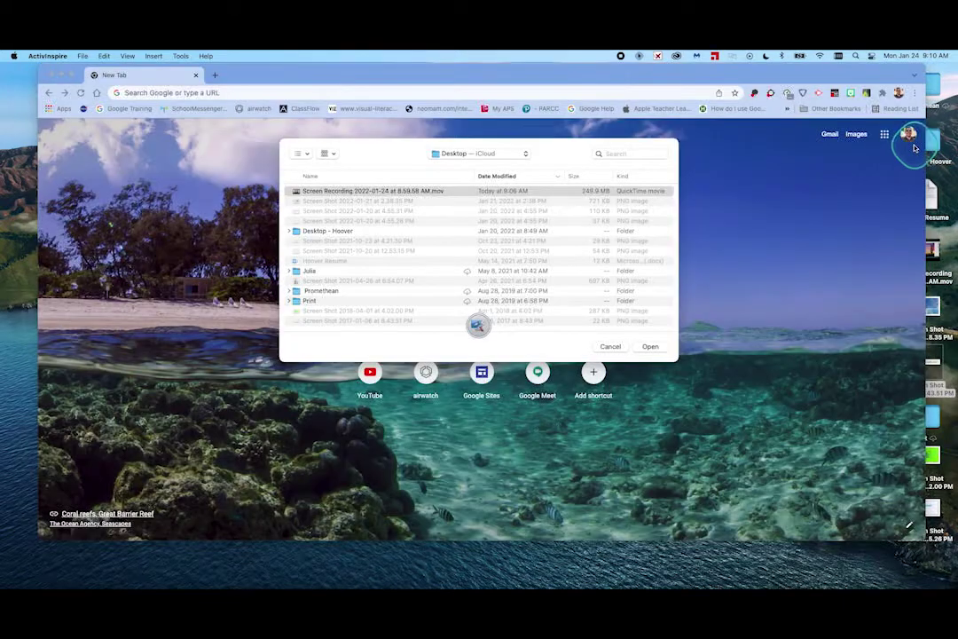
click(611, 347)
drag(477, 336, 852, 275)
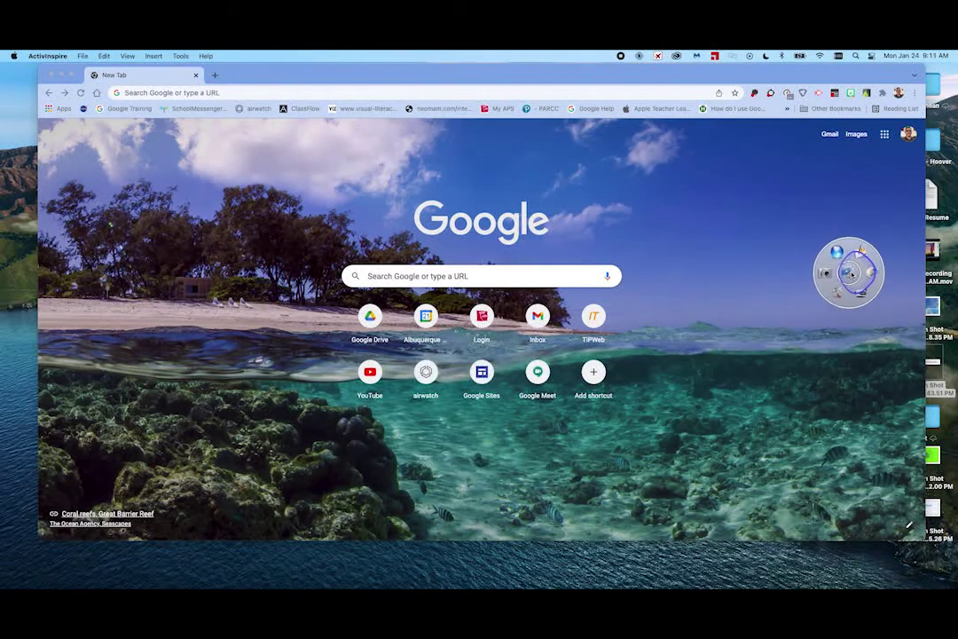
click(843, 367)
click(853, 271)
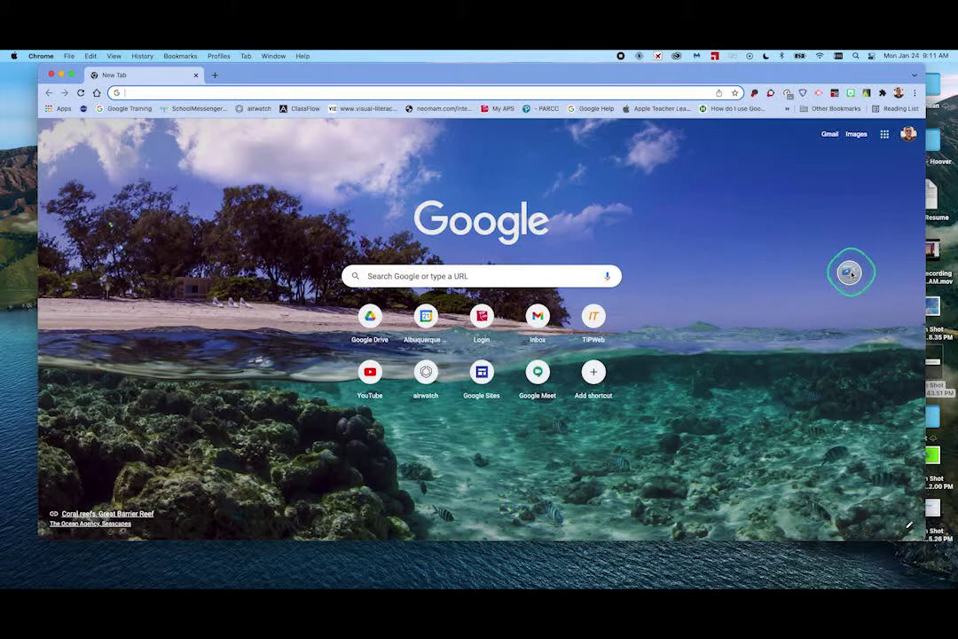
Step: Take a fullscreen snapshot of the desktop and send it to the current flipchart page
click(850, 273)
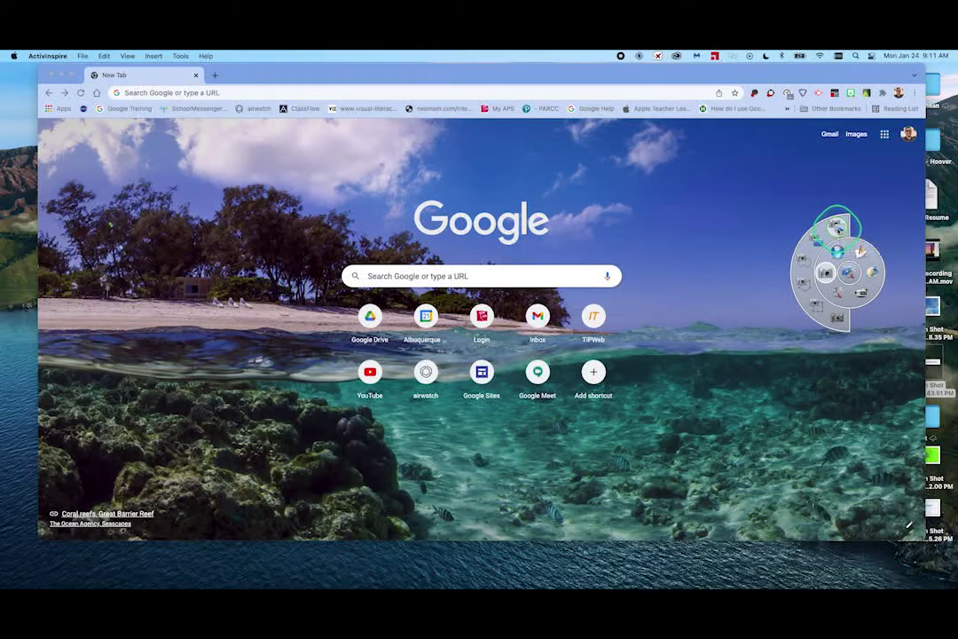
click(838, 229)
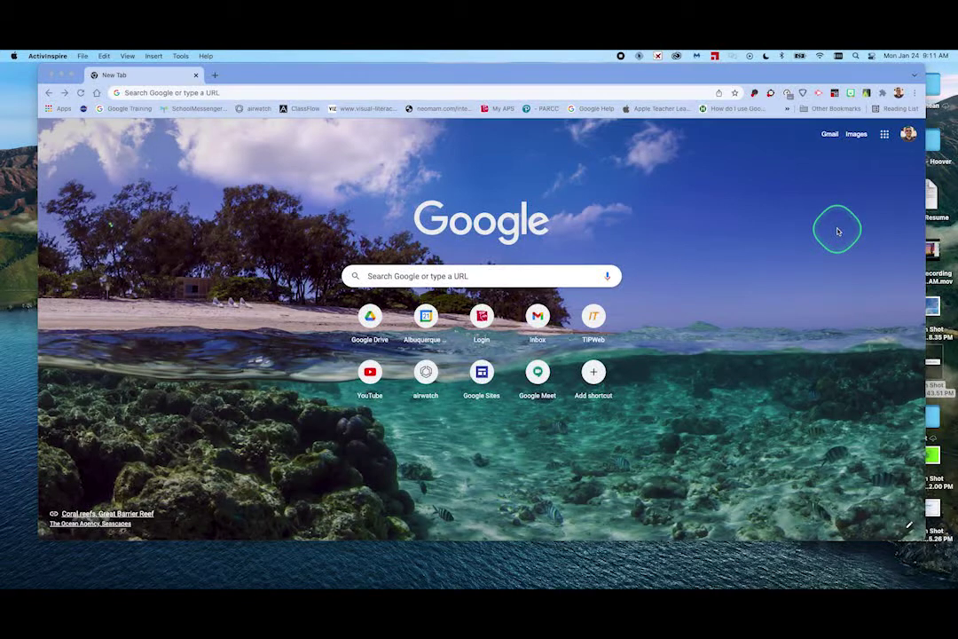
click(478, 302)
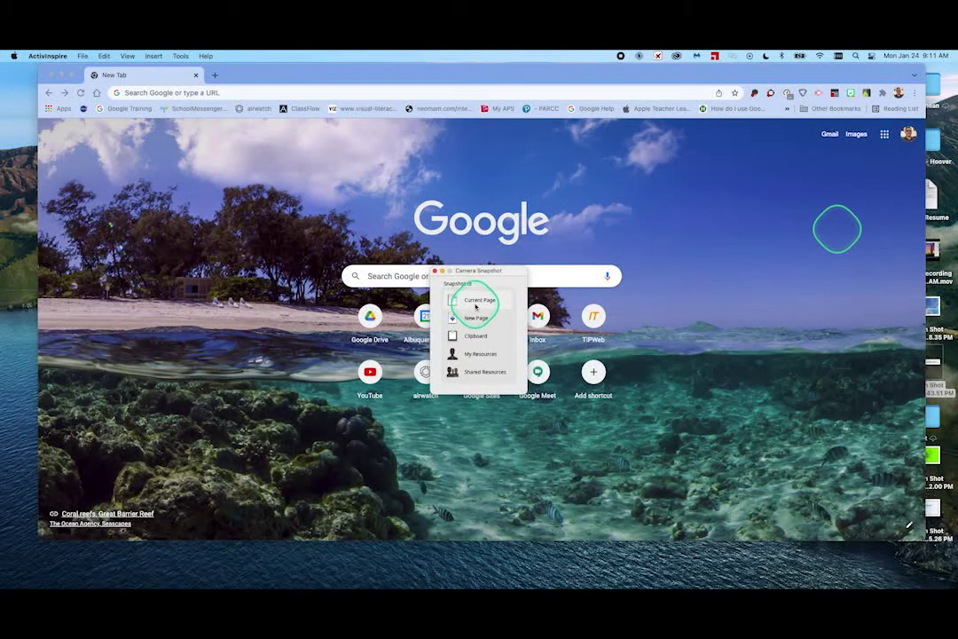
click(468, 331)
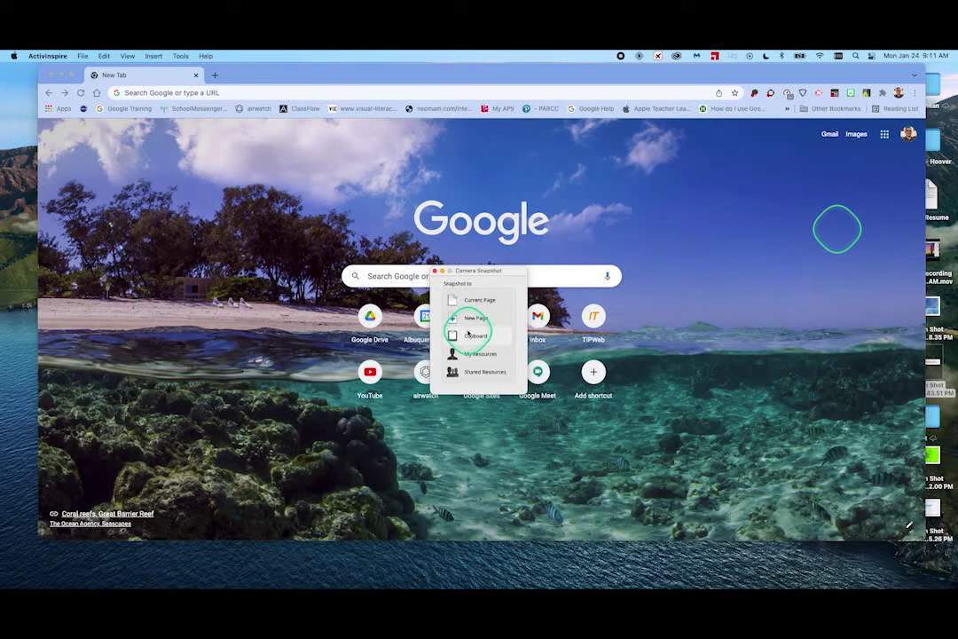
click(469, 355)
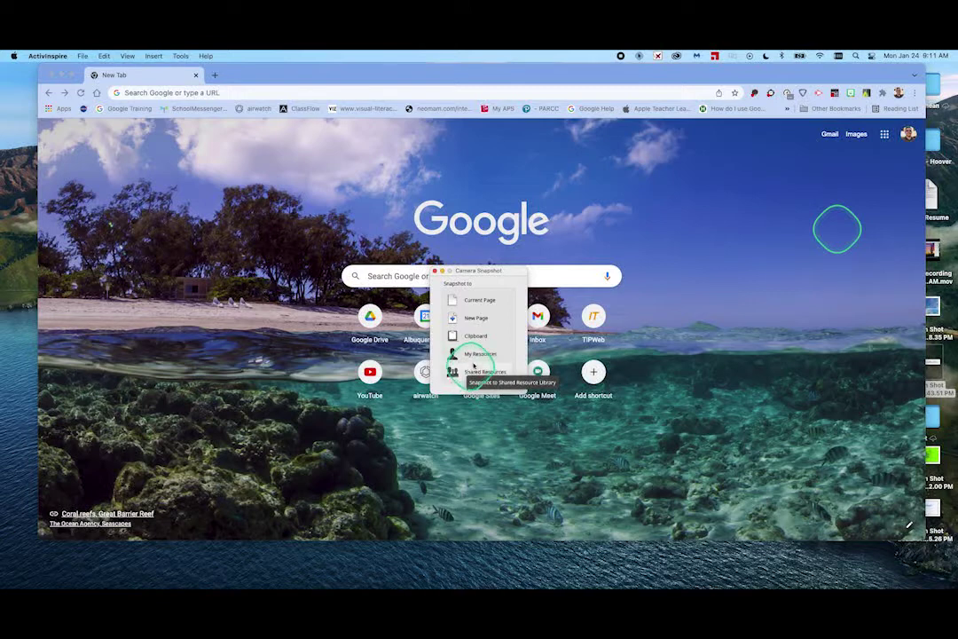
click(478, 302)
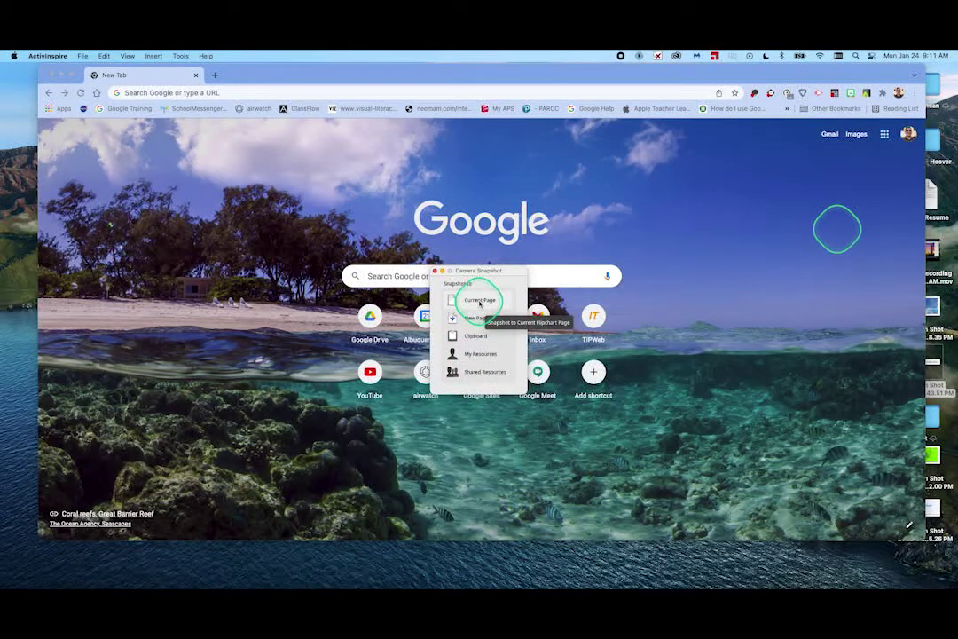
click(475, 306)
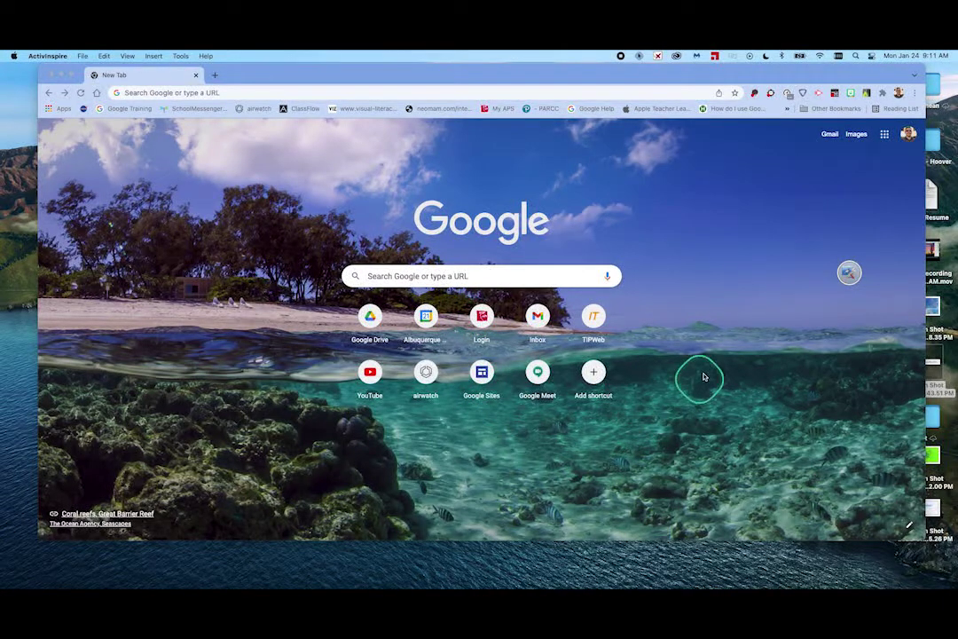
Step: Take a freehand snapshot traced around the Google logo and send it to a new flipchart page
click(849, 274)
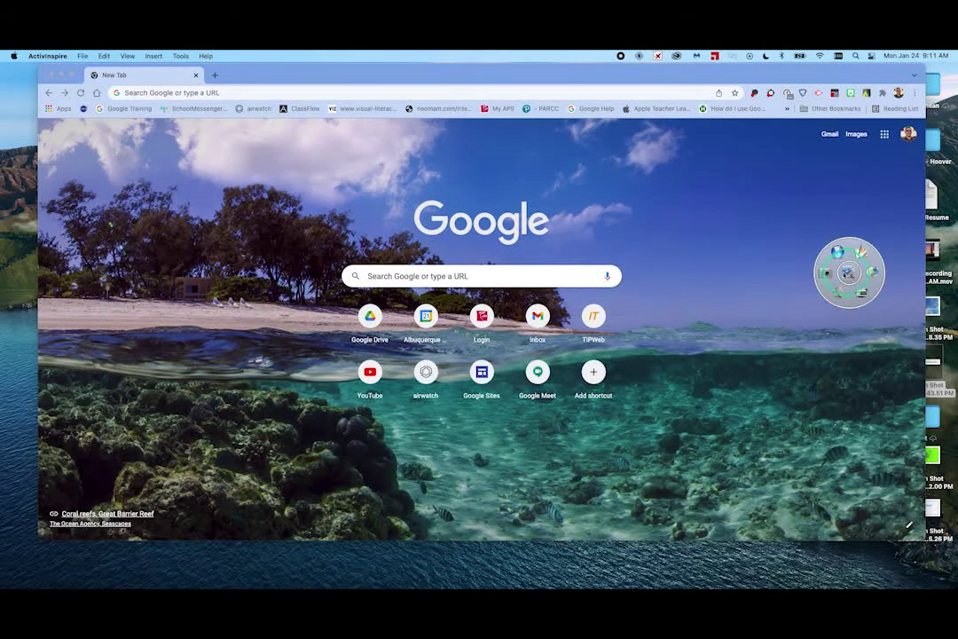
click(826, 273)
click(825, 272)
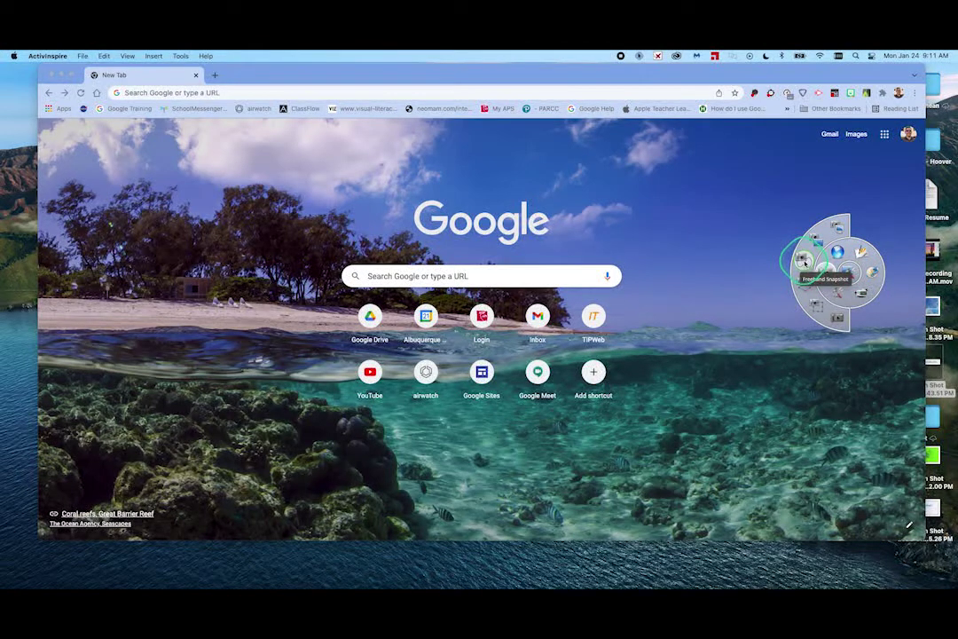
click(805, 262)
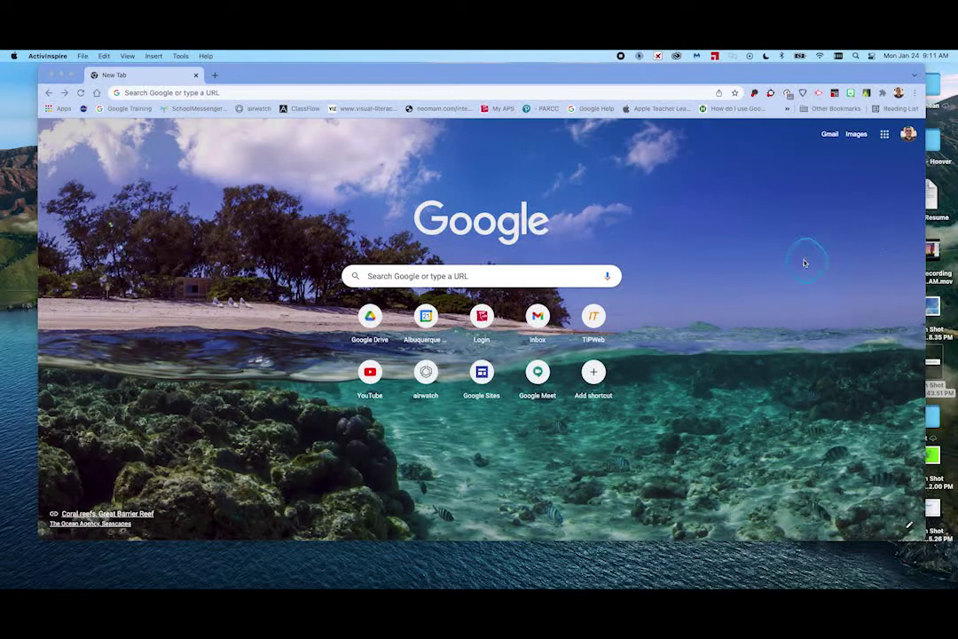
click(553, 229)
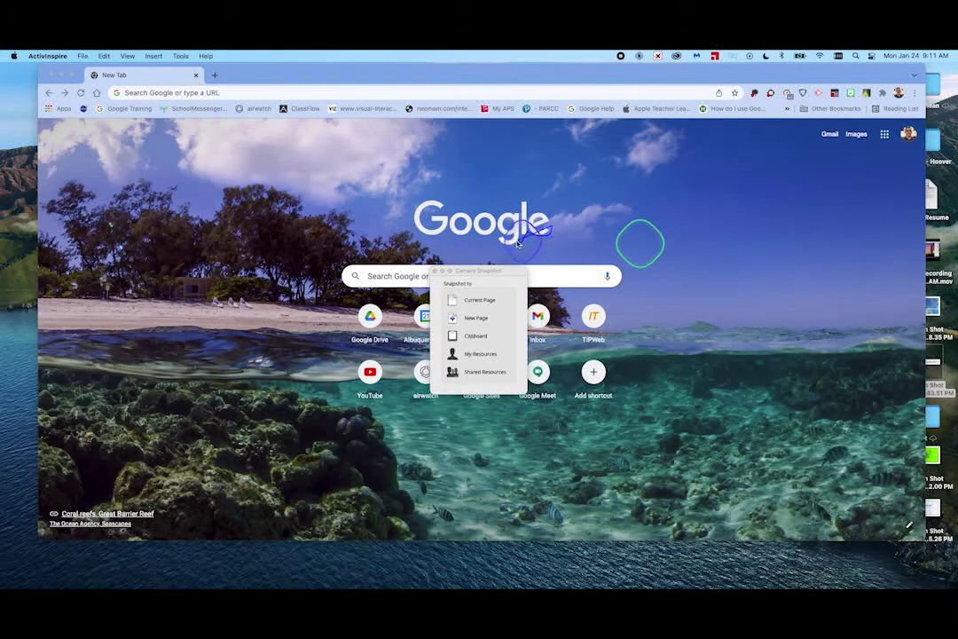
mouse_move(504, 249)
mouse_down()
mouse_move(414, 222)
mouse_move(419, 202)
mouse_move(449, 197)
mouse_move(440, 212)
mouse_move(461, 194)
mouse_move(476, 203)
mouse_move(465, 217)
mouse_up()
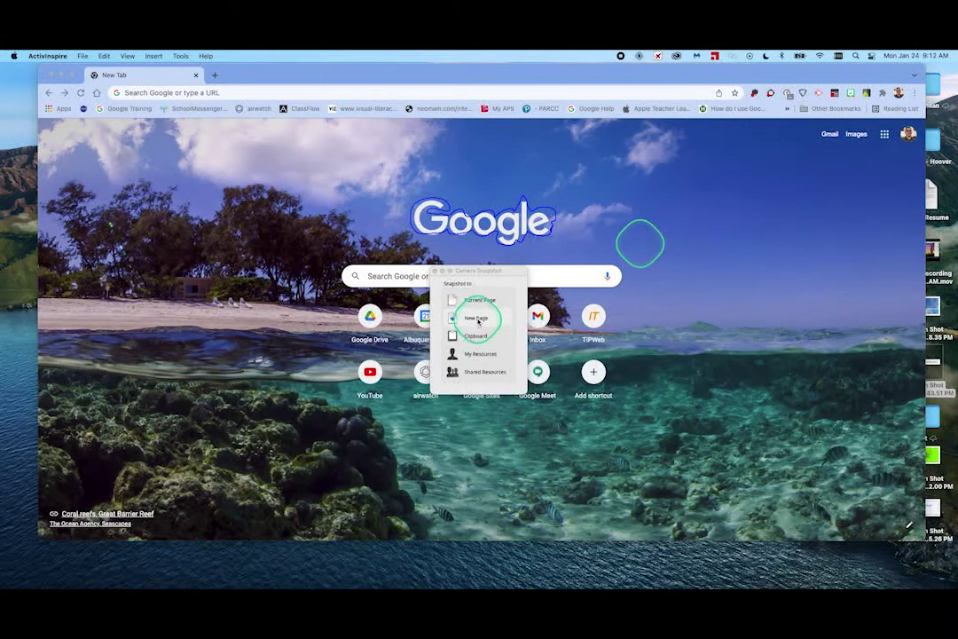
click(477, 320)
Step: Take a point-to-point snapshot outlining an arrow-like polygon in the sky beside the Google logo and send it to a new page
click(849, 273)
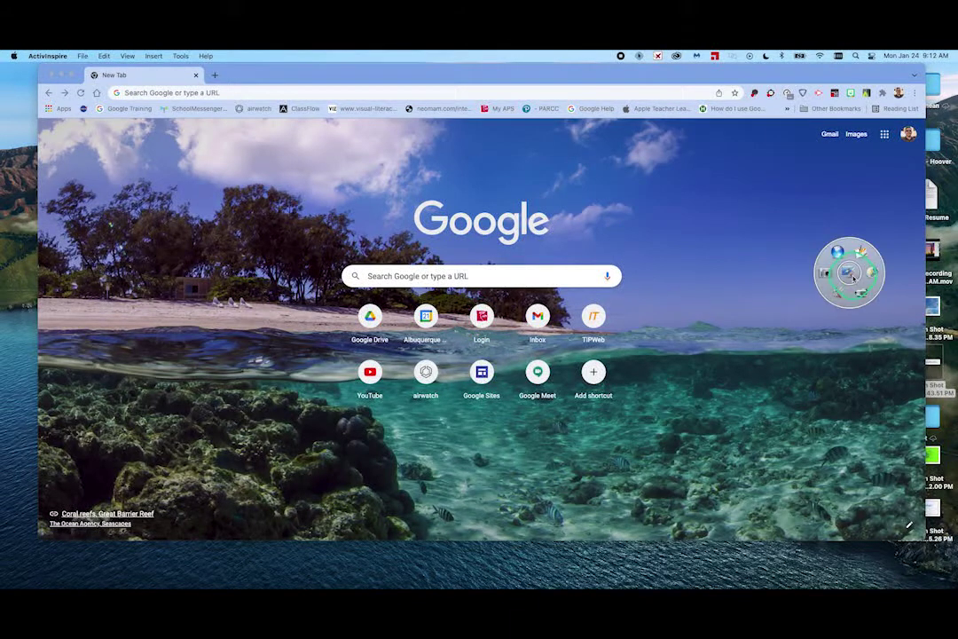
click(802, 283)
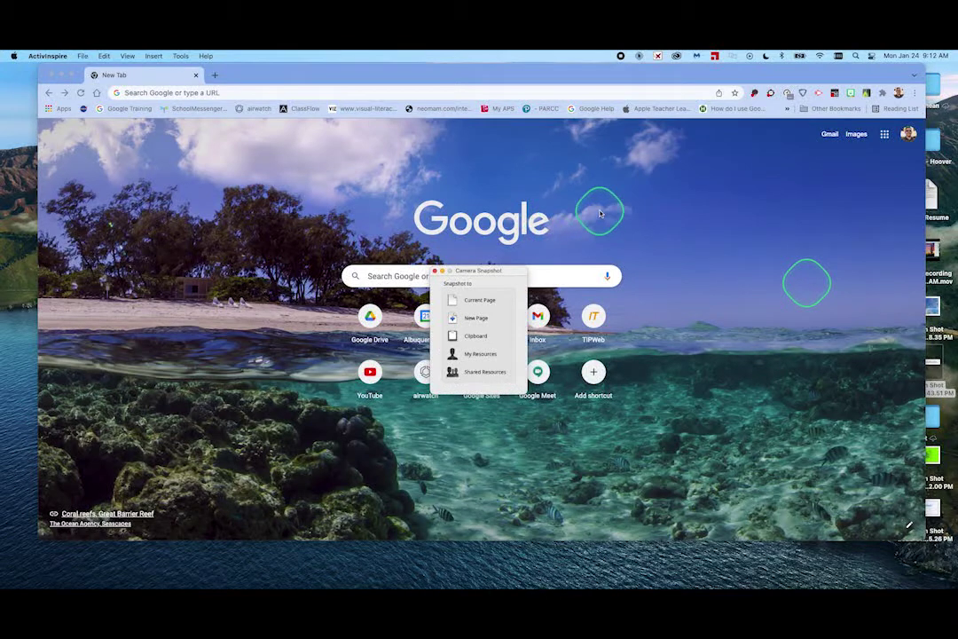
mouse_move(600, 215)
mouse_down()
mouse_move(519, 251)
mouse_move(662, 251)
mouse_move(840, 190)
mouse_move(742, 156)
mouse_move(696, 162)
mouse_move(634, 149)
mouse_move(582, 147)
mouse_move(517, 178)
mouse_move(599, 198)
mouse_move(598, 211)
mouse_up()
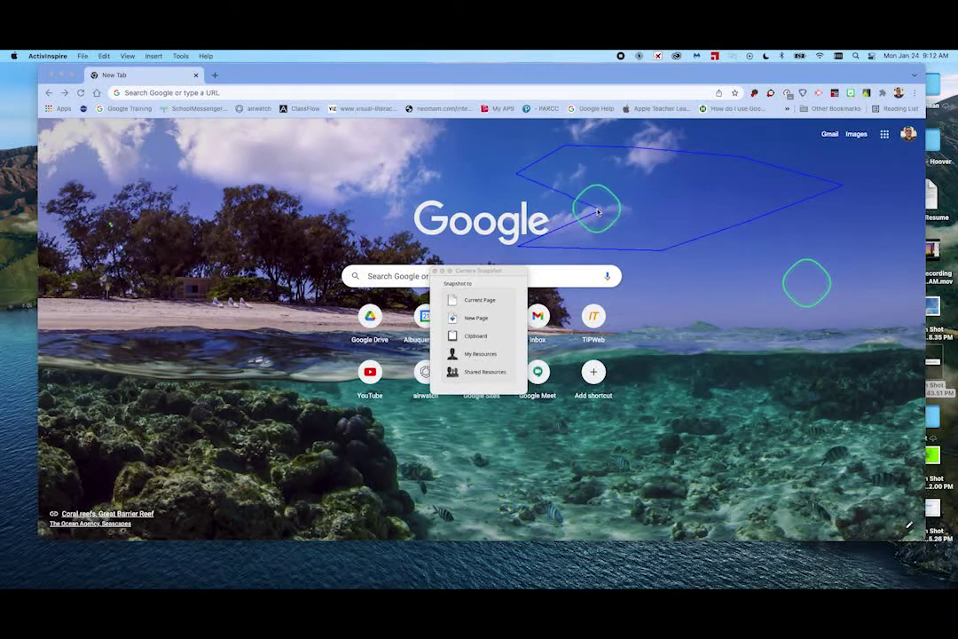
click(473, 318)
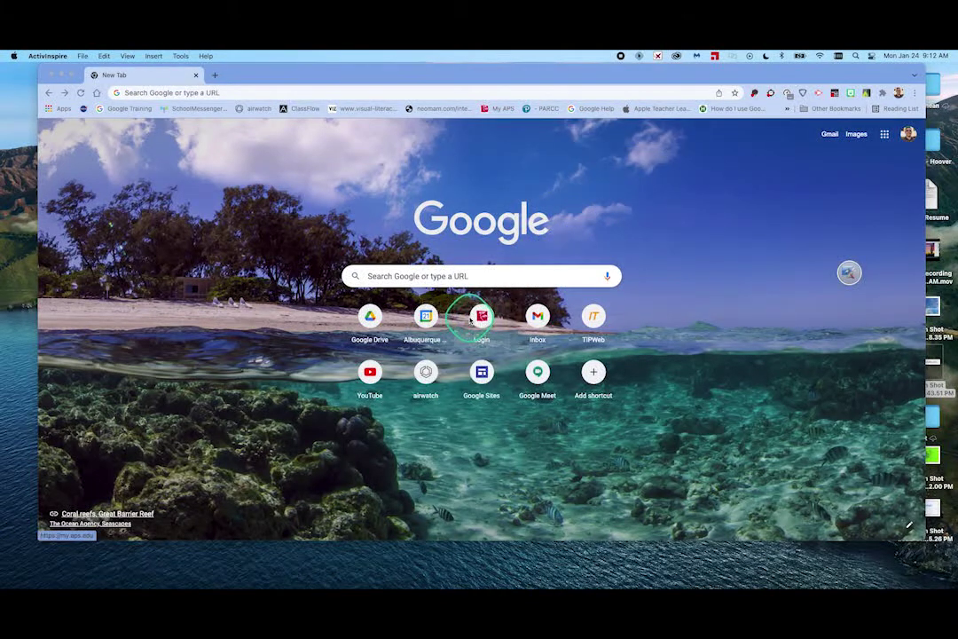
Step: Take an area snapshot around the beach chairs, about 138 wide and 66 high, and send it to a new page
click(845, 280)
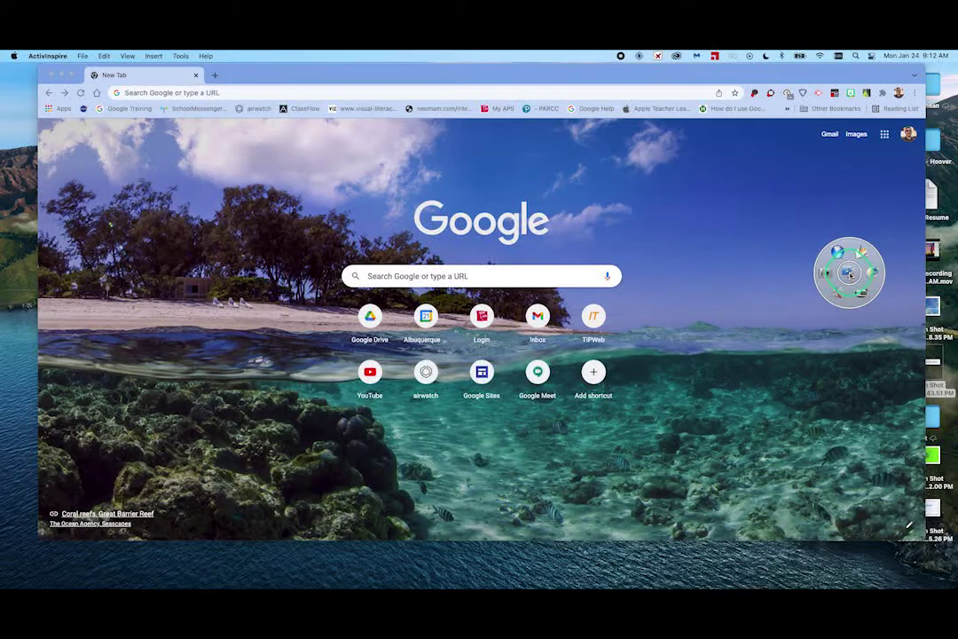
click(828, 274)
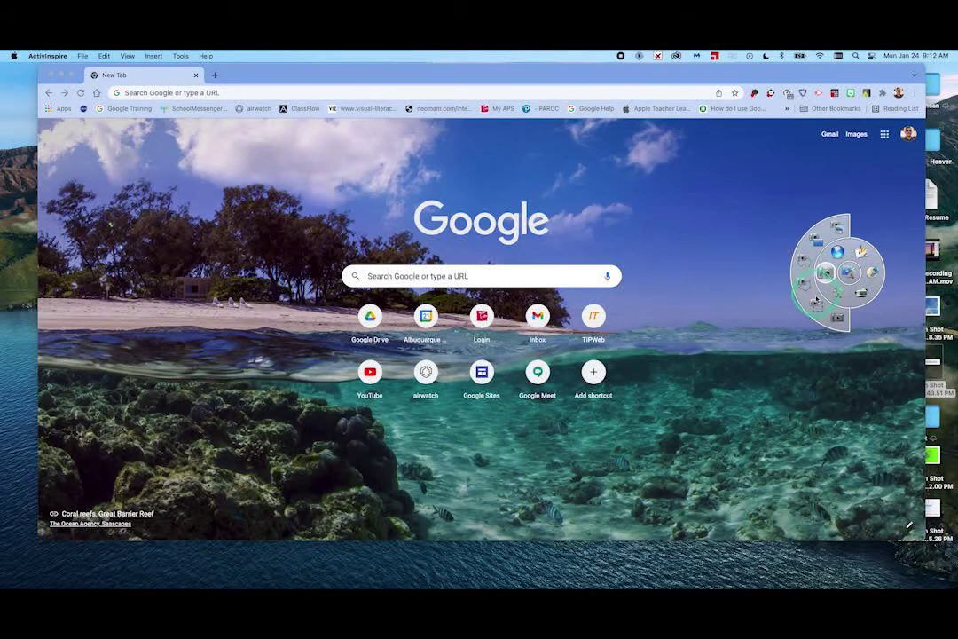
click(815, 307)
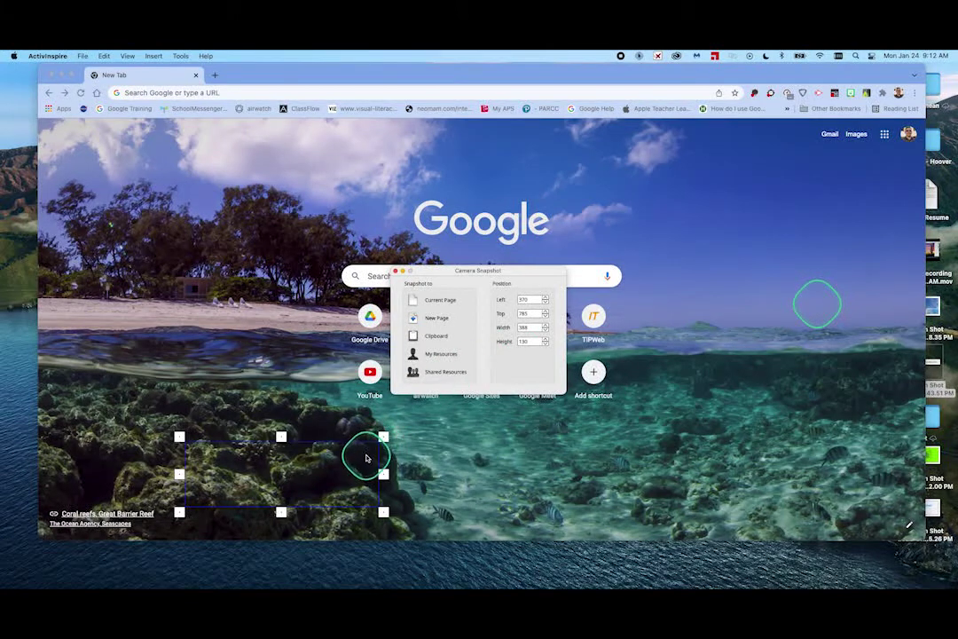
drag(336, 465, 781, 391)
drag(639, 366, 694, 336)
mouse_move(767, 439)
mouse_down()
mouse_move(762, 333)
mouse_move(766, 404)
mouse_up()
mouse_move(696, 405)
mouse_down()
mouse_move(684, 419)
mouse_move(704, 408)
mouse_move(757, 410)
mouse_move(718, 440)
mouse_move(384, 456)
mouse_move(164, 393)
mouse_move(223, 305)
mouse_up()
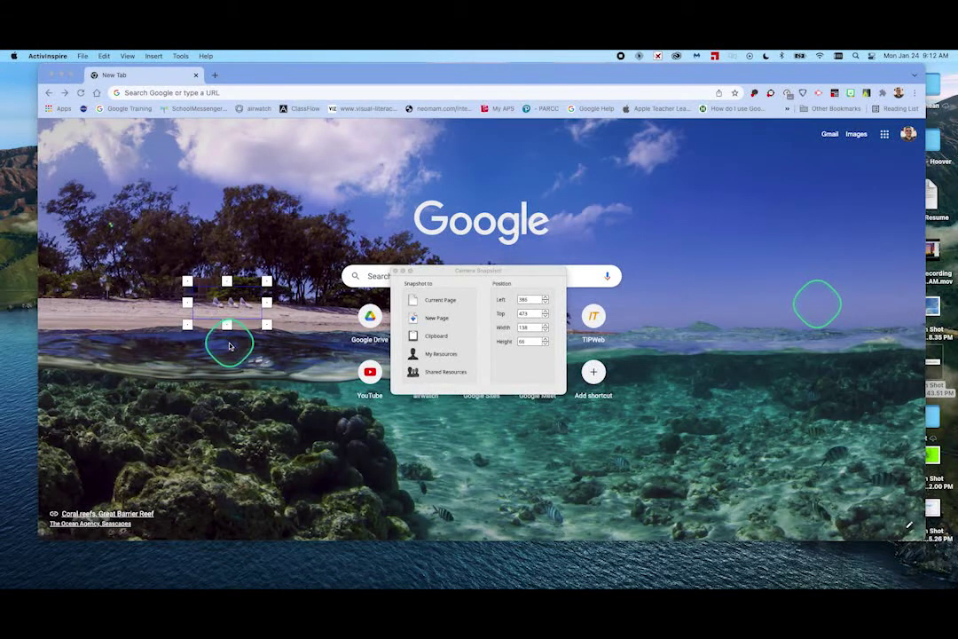
click(434, 319)
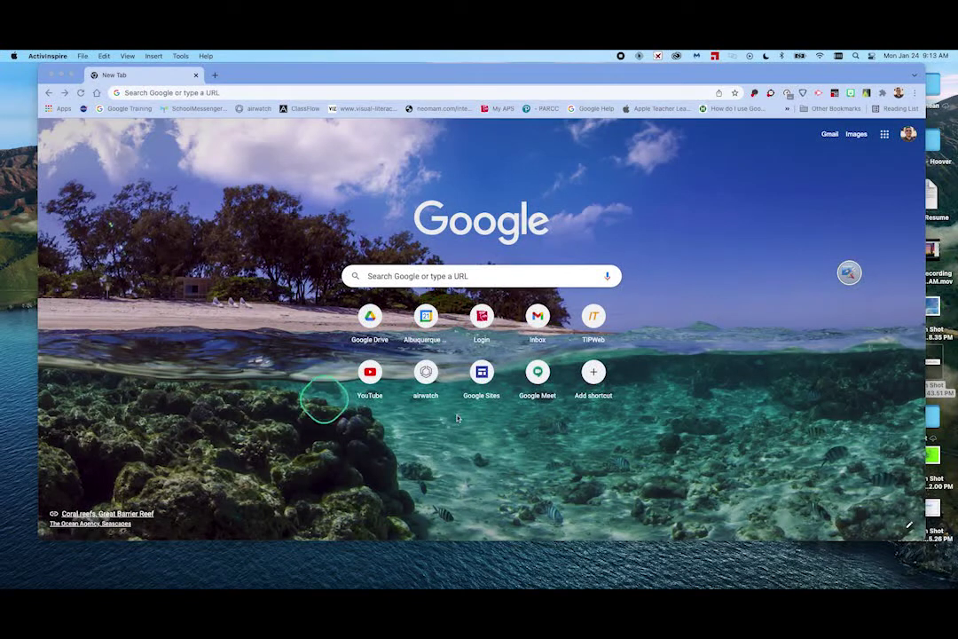
Step: Take a freehand snapshot of a large hand-like shape covering the sky and underwater reef, and send it to the clipboard
click(849, 273)
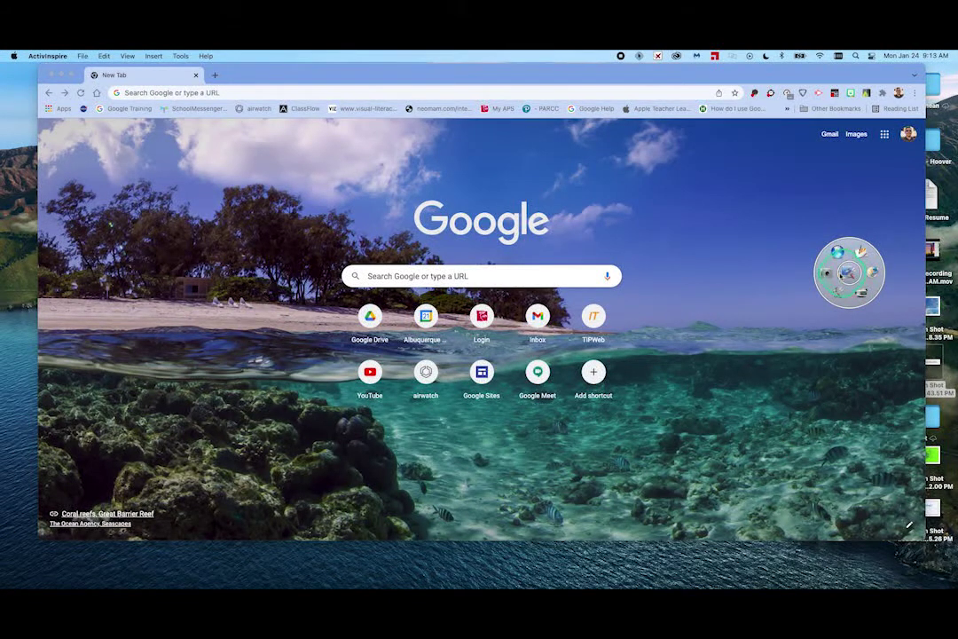
click(832, 275)
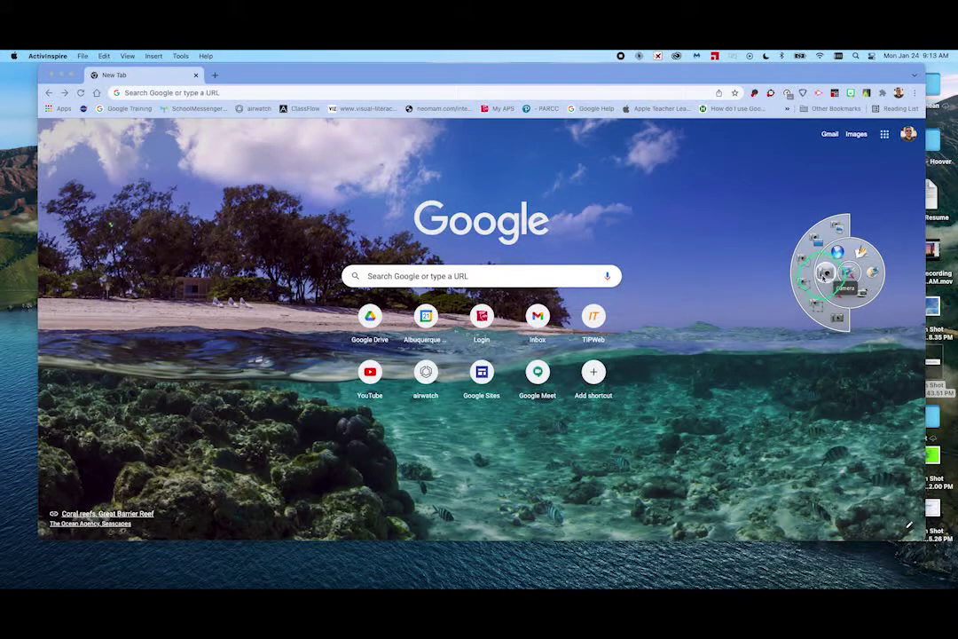
click(806, 262)
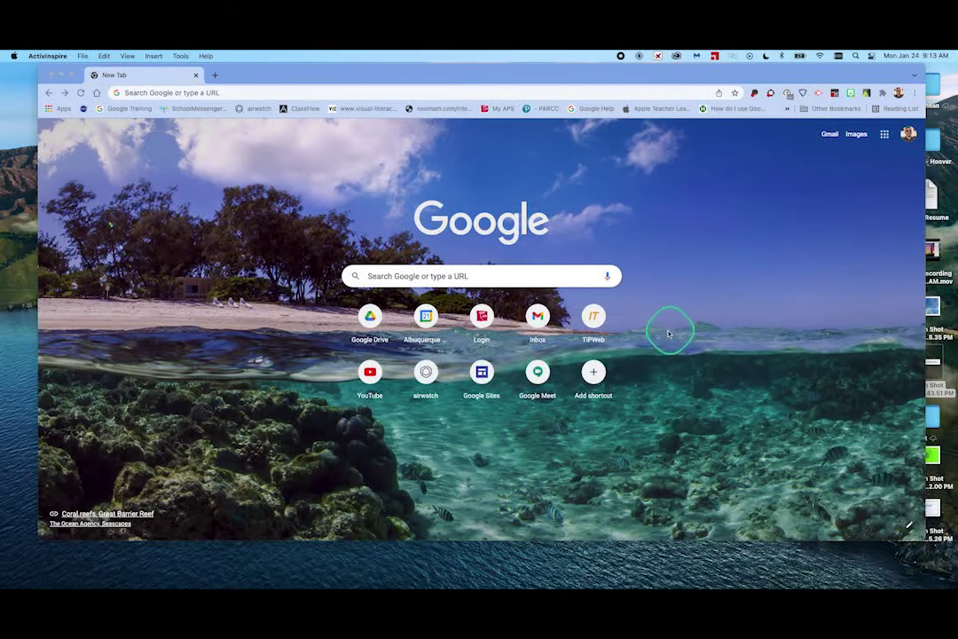
mouse_move(628, 371)
mouse_down()
mouse_move(617, 311)
mouse_move(568, 297)
mouse_move(506, 399)
mouse_move(661, 500)
mouse_up()
mouse_move(841, 459)
mouse_down()
mouse_move(776, 171)
mouse_move(770, 266)
mouse_move(717, 192)
mouse_move(619, 202)
mouse_move(654, 274)
mouse_move(627, 346)
mouse_up()
click(742, 363)
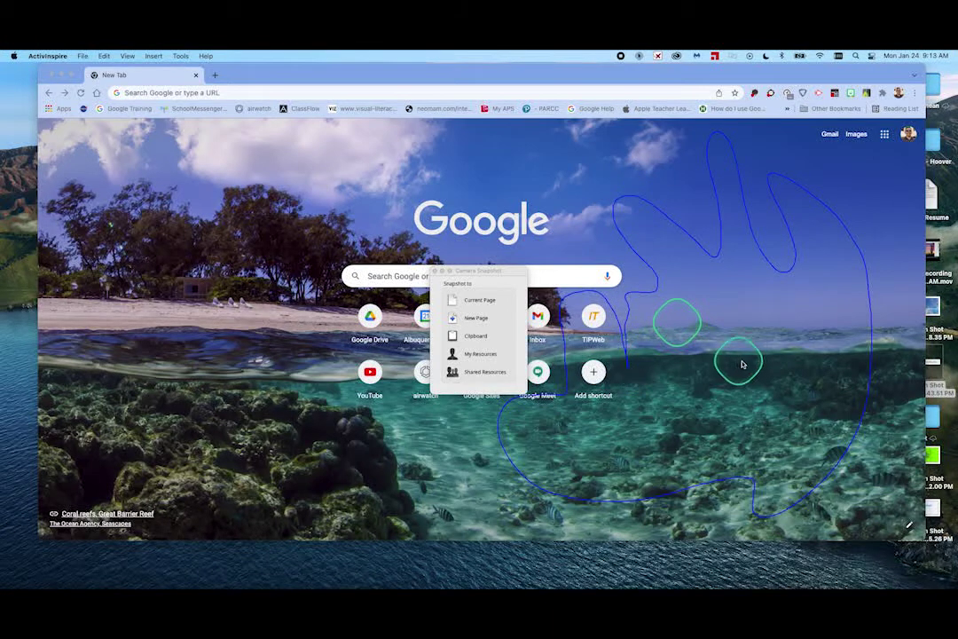
click(471, 335)
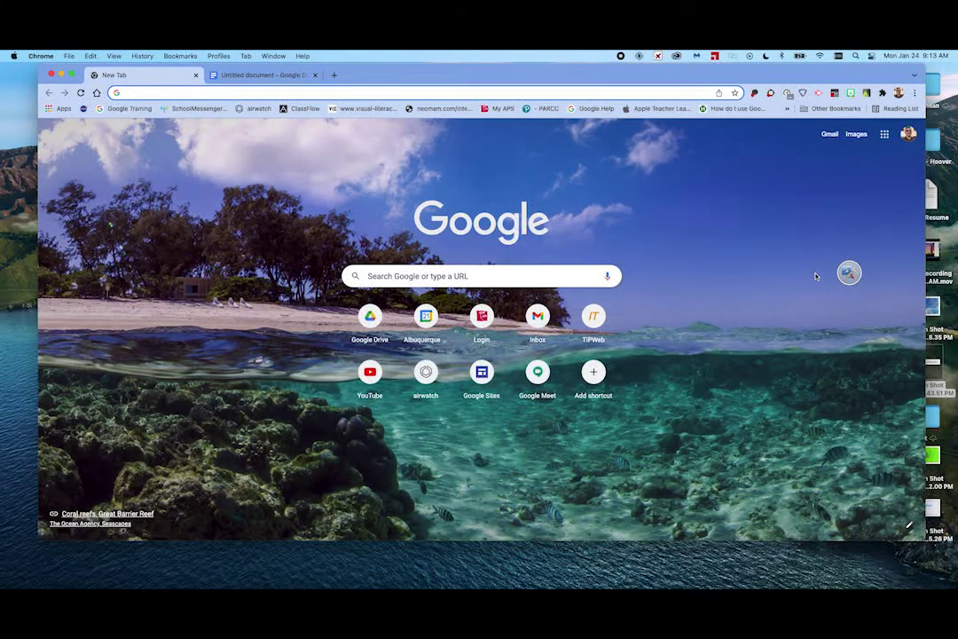
Step: Switch to the untitled Google Docs document and paste the freehand snapshot from the clipboard onto the blank page
click(259, 77)
click(368, 254)
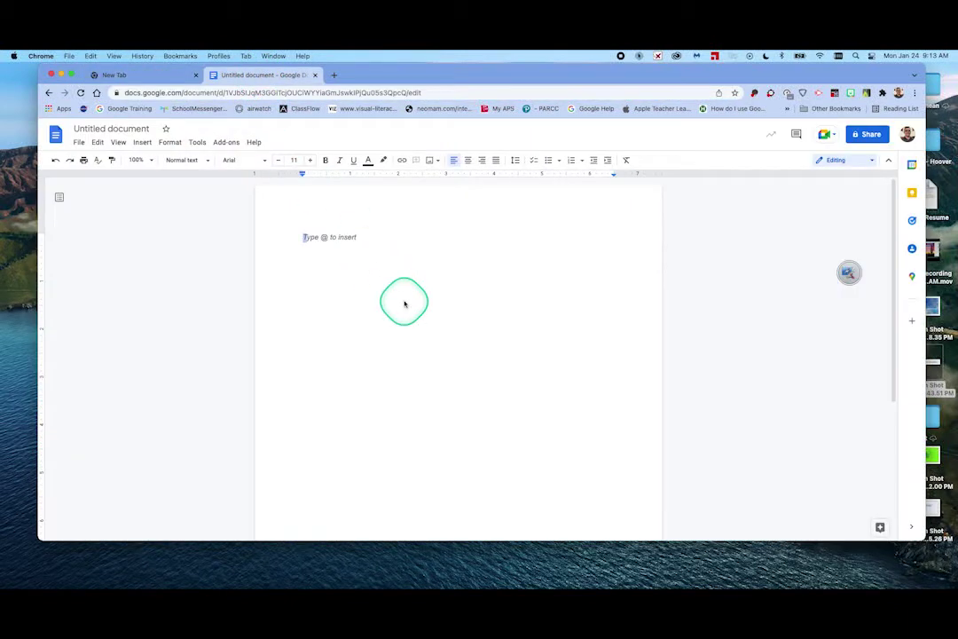
key(super+v)
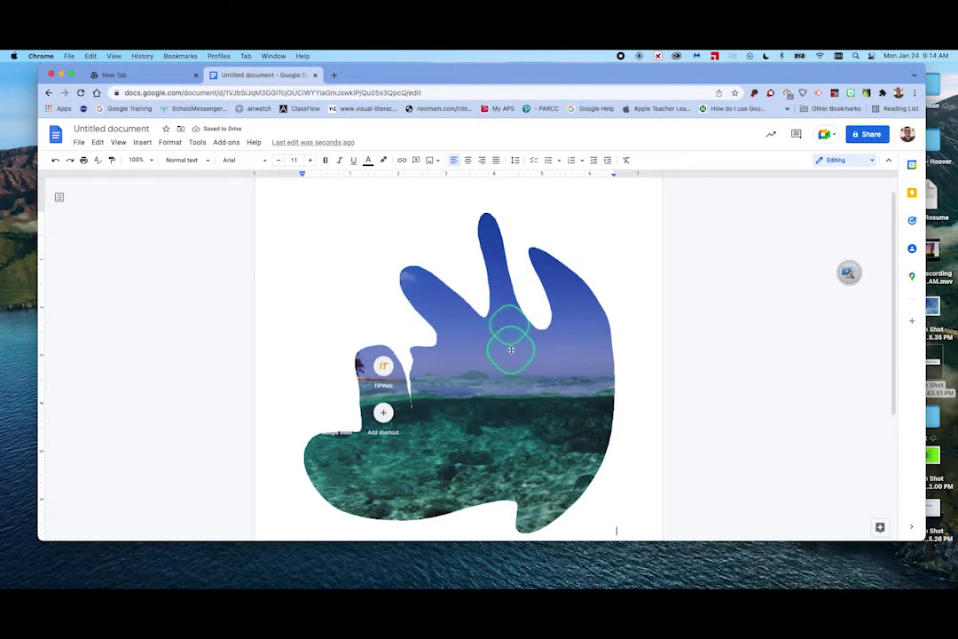
Step: Return from the Google Docs document to the ActivInspire flipchart and page back through the captured snapshots to the fullscreen one
click(849, 272)
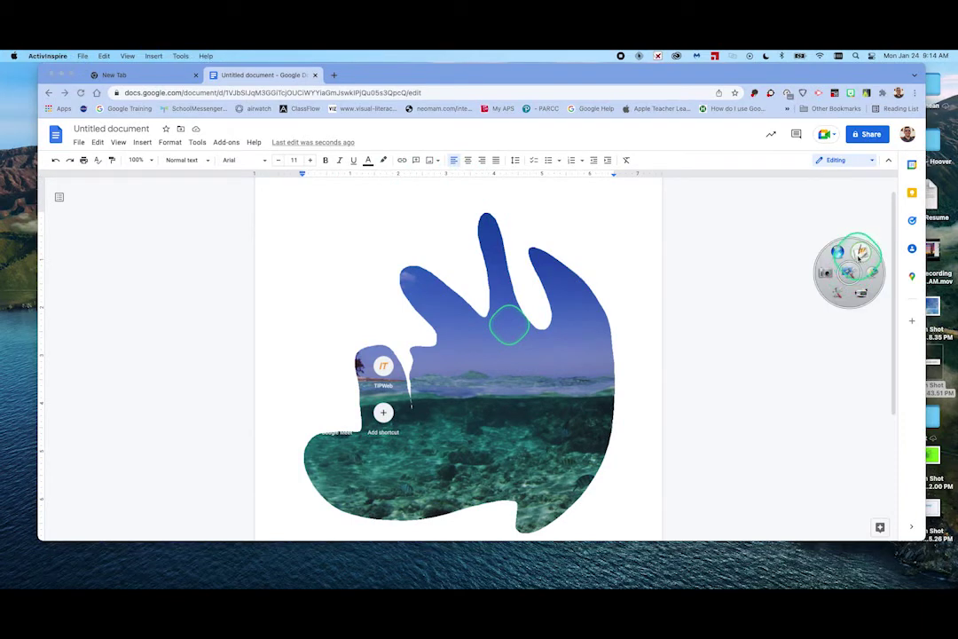
click(861, 252)
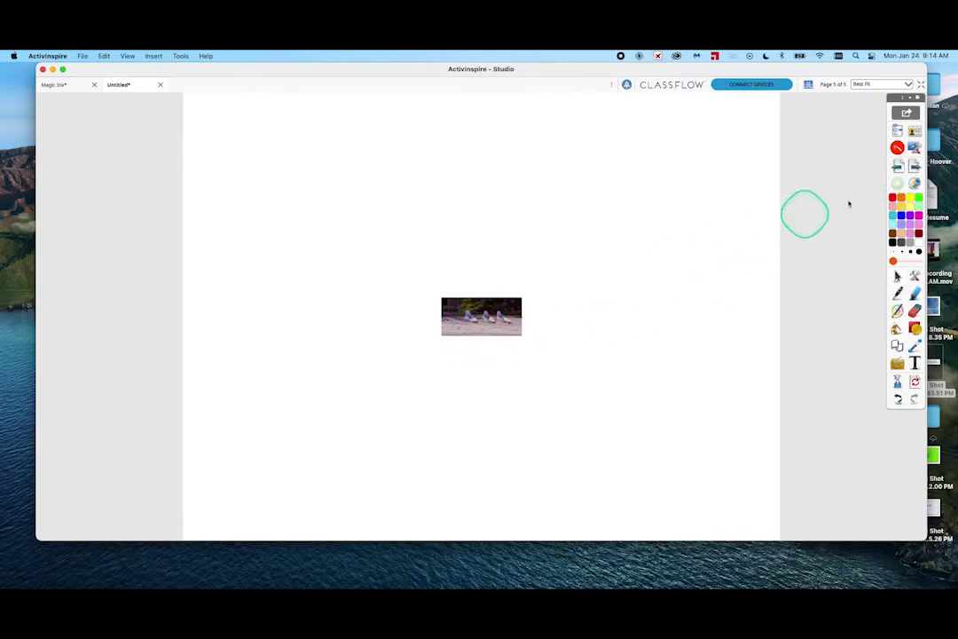
click(897, 166)
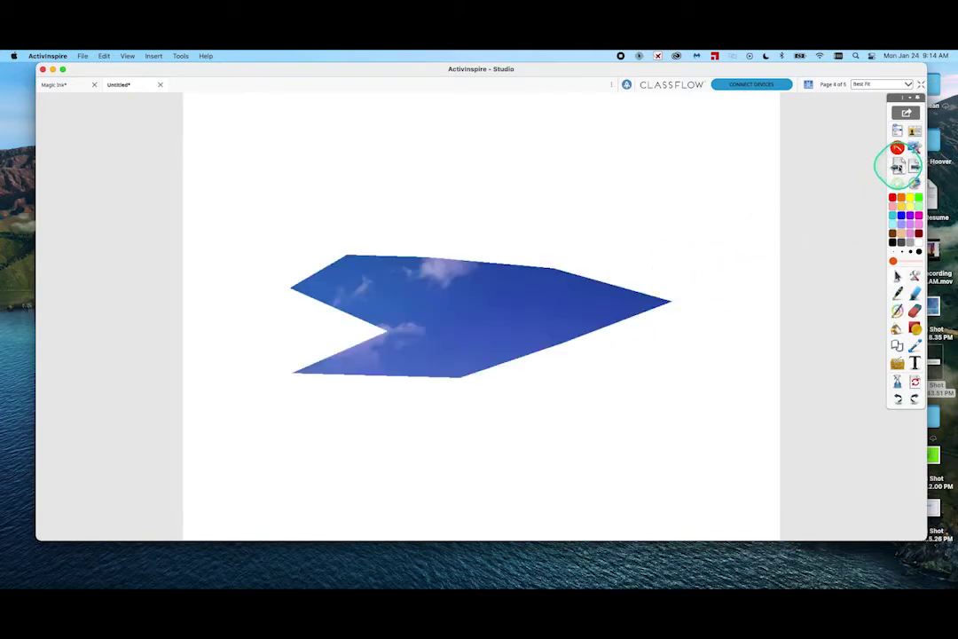
click(898, 166)
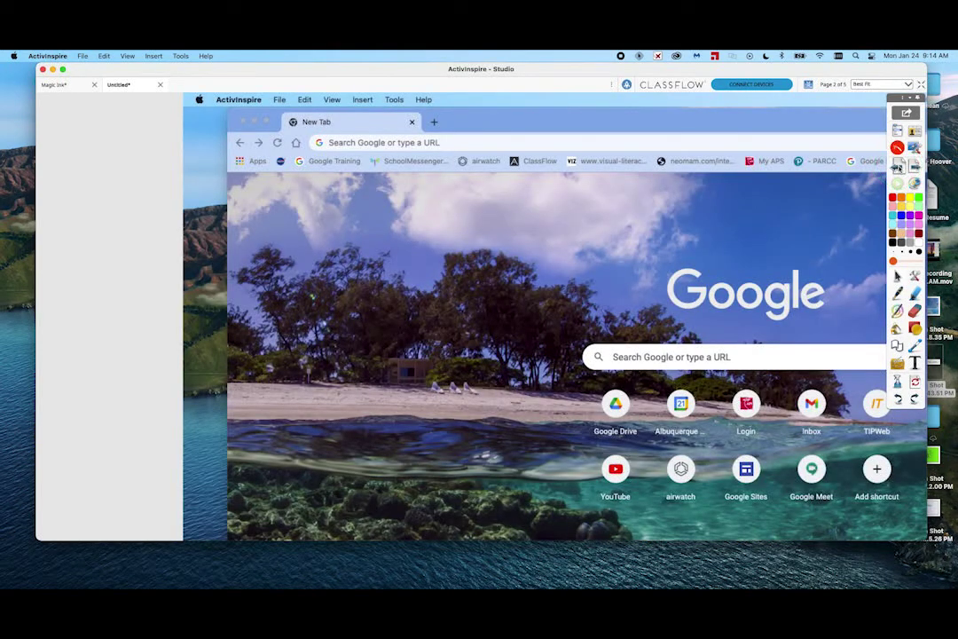
Step: Advance past the last snapshot page to add a blank page 6 at the end of the flipchart
click(914, 167)
click(914, 167)
click(914, 167)
key(Right)
click(553, 296)
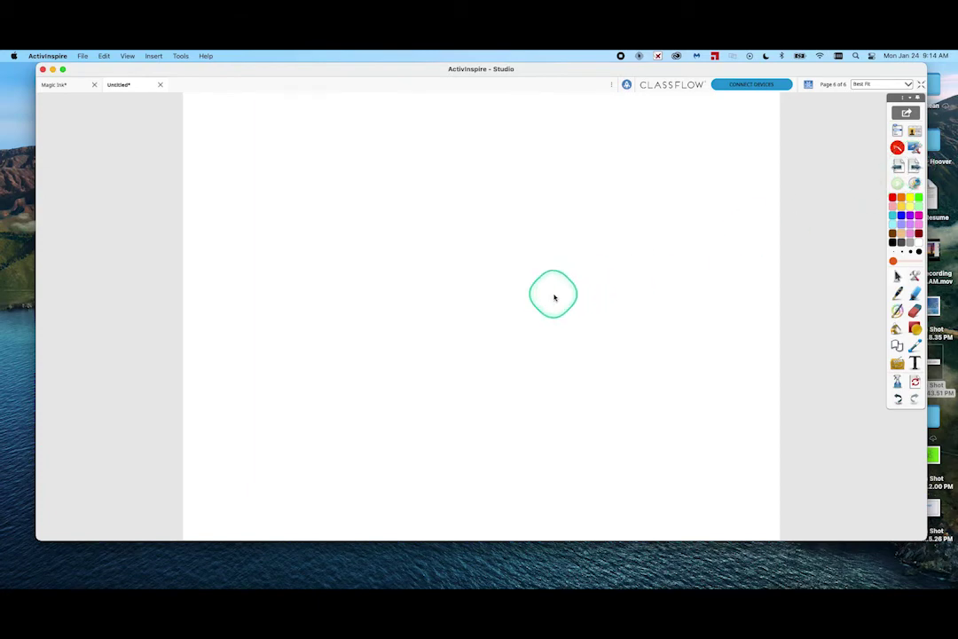
Step: Paste the freehand snapshot from the clipboard onto the blank flipchart page, and repeat the paste on the same page
key(super+v)
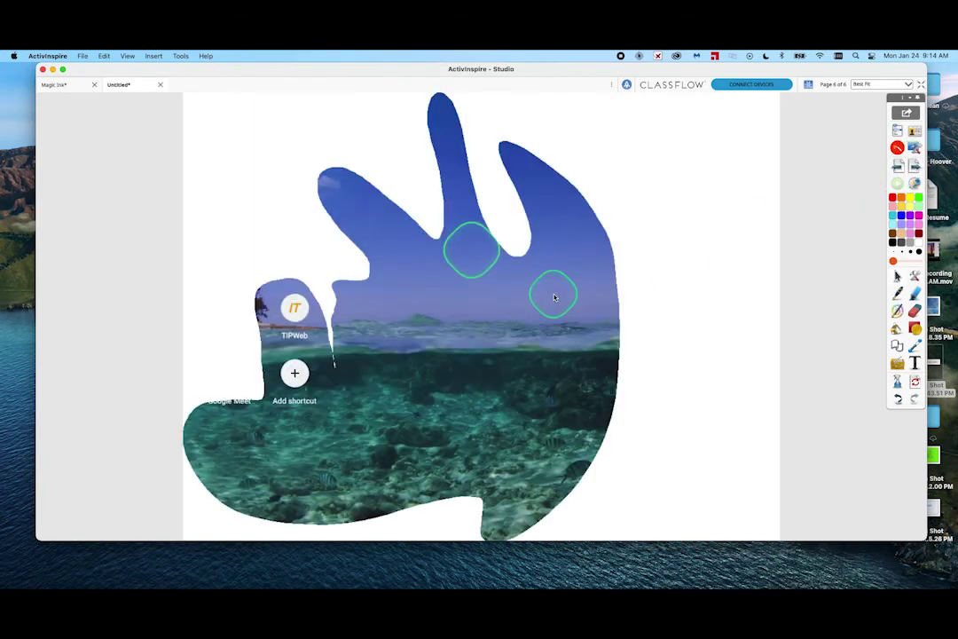
right_click(672, 245)
drag(710, 378, 710, 380)
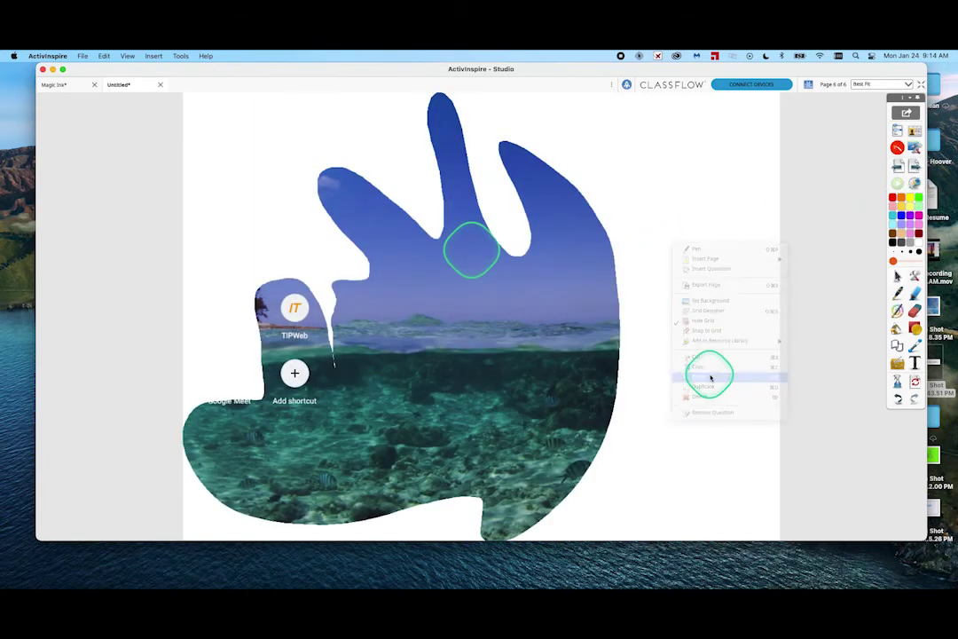